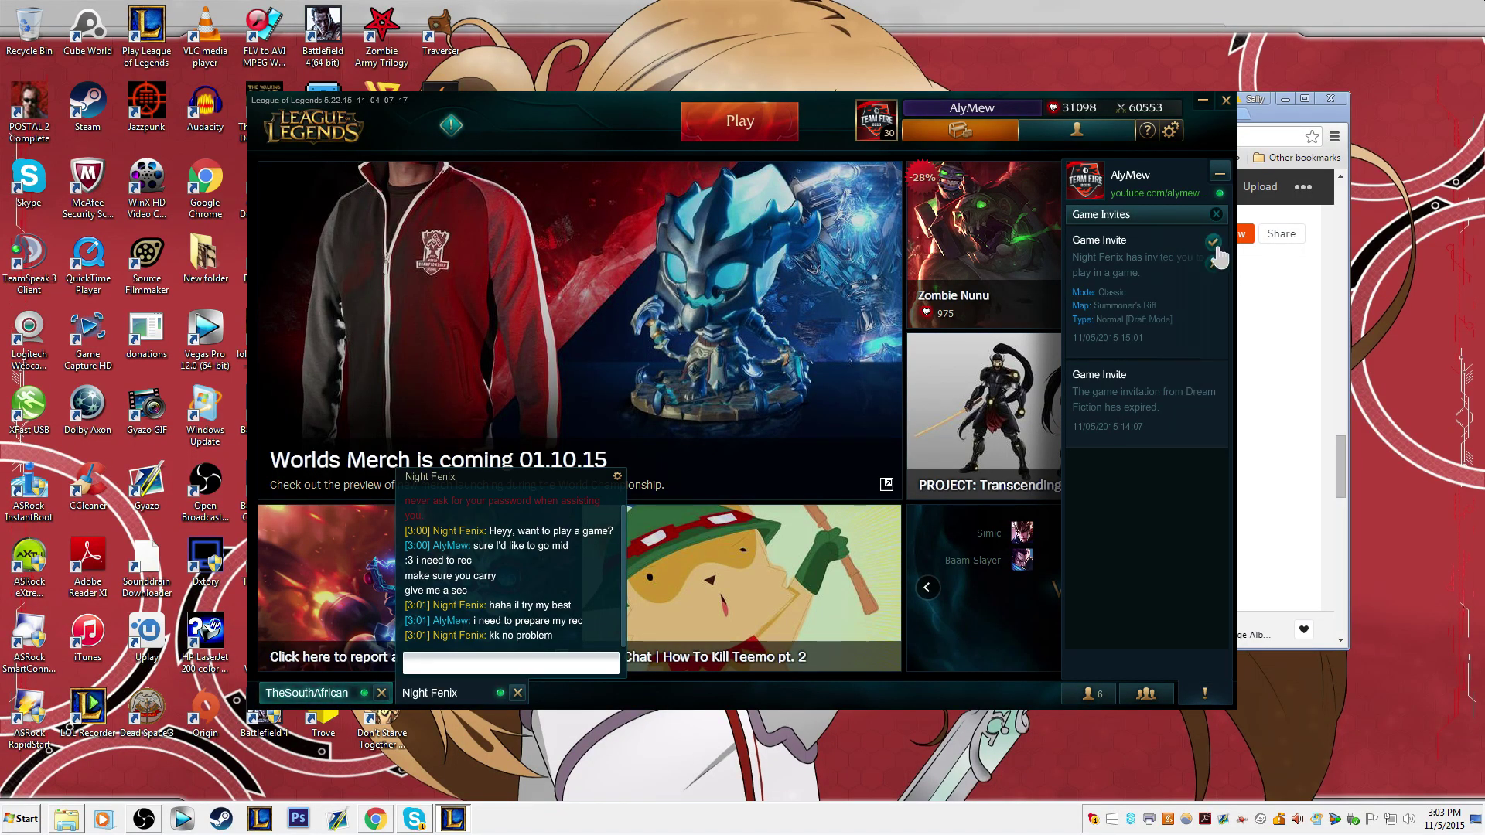
Accept the Normal Draft game invite to join the friend's party lobby.
{"action": "left_click", "coordinate": [1214, 243]}
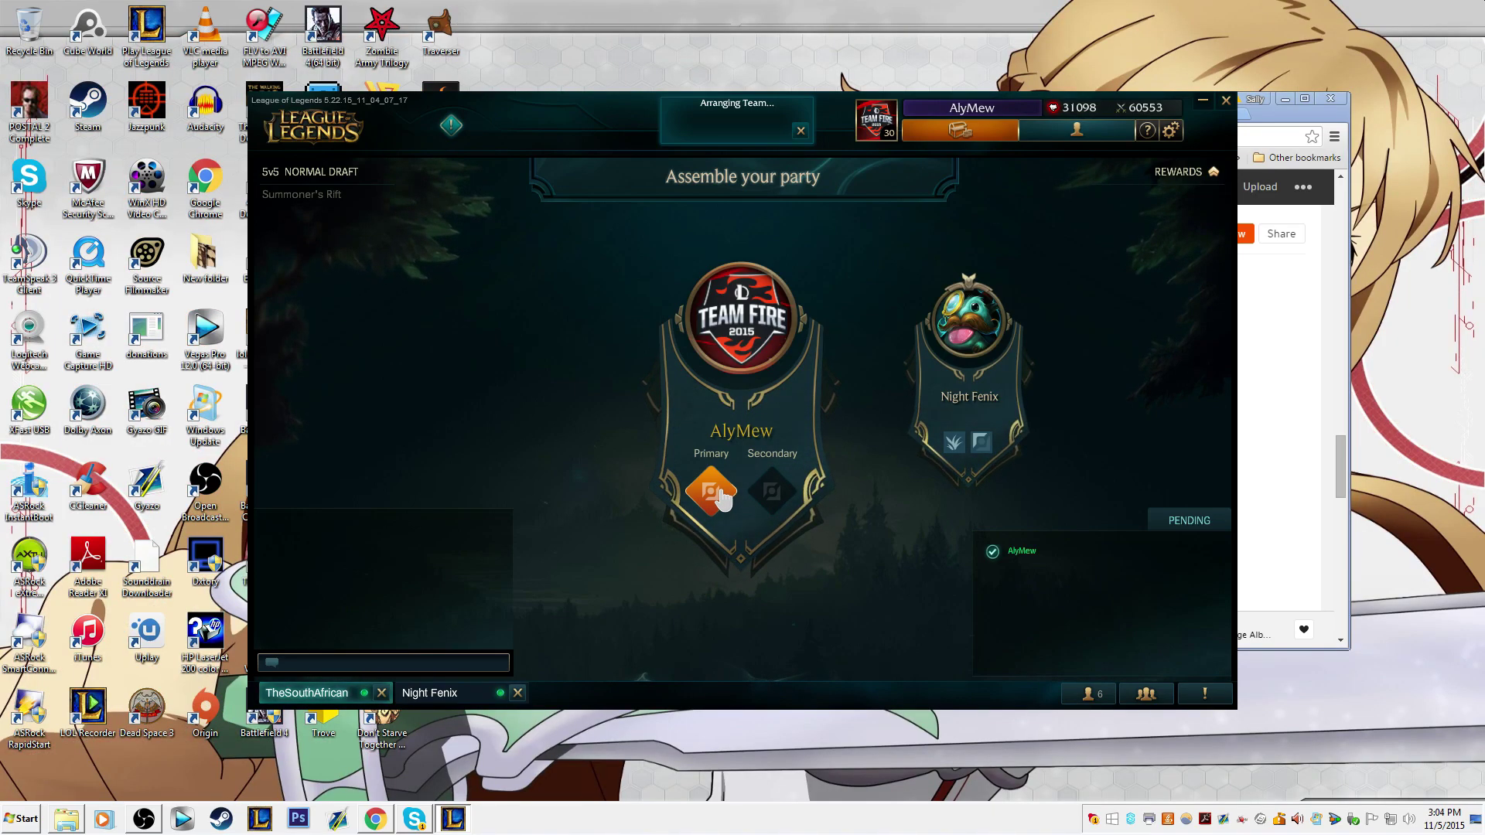
Choose Mid as the primary role on the position wheel, then open the secondary choices.
{"action": "left_click", "coordinate": [723, 499]}
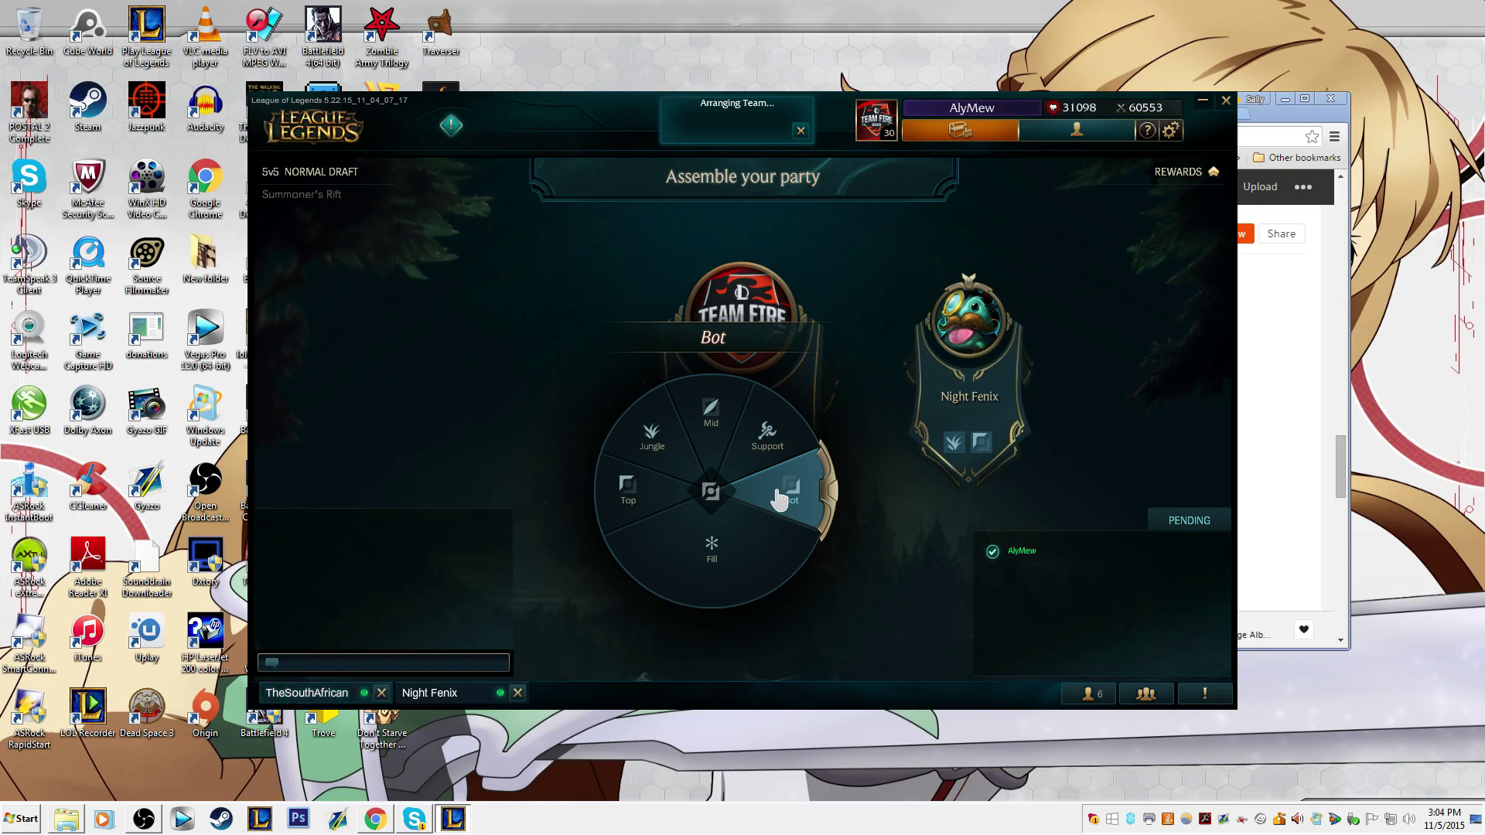
{"action": "left_click", "coordinate": [711, 413]}
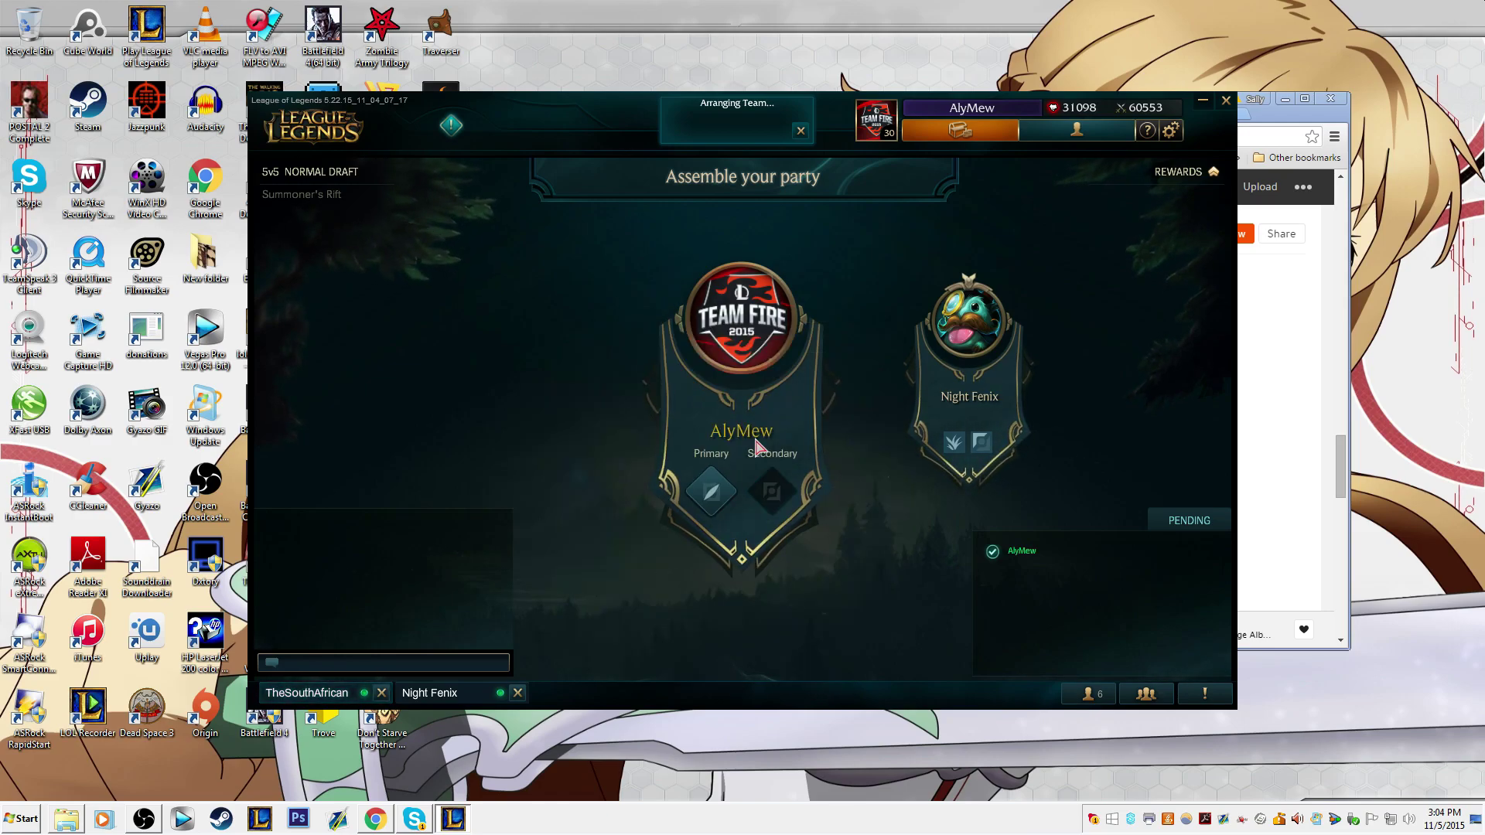
{"action": "left_click", "coordinate": [772, 491]}
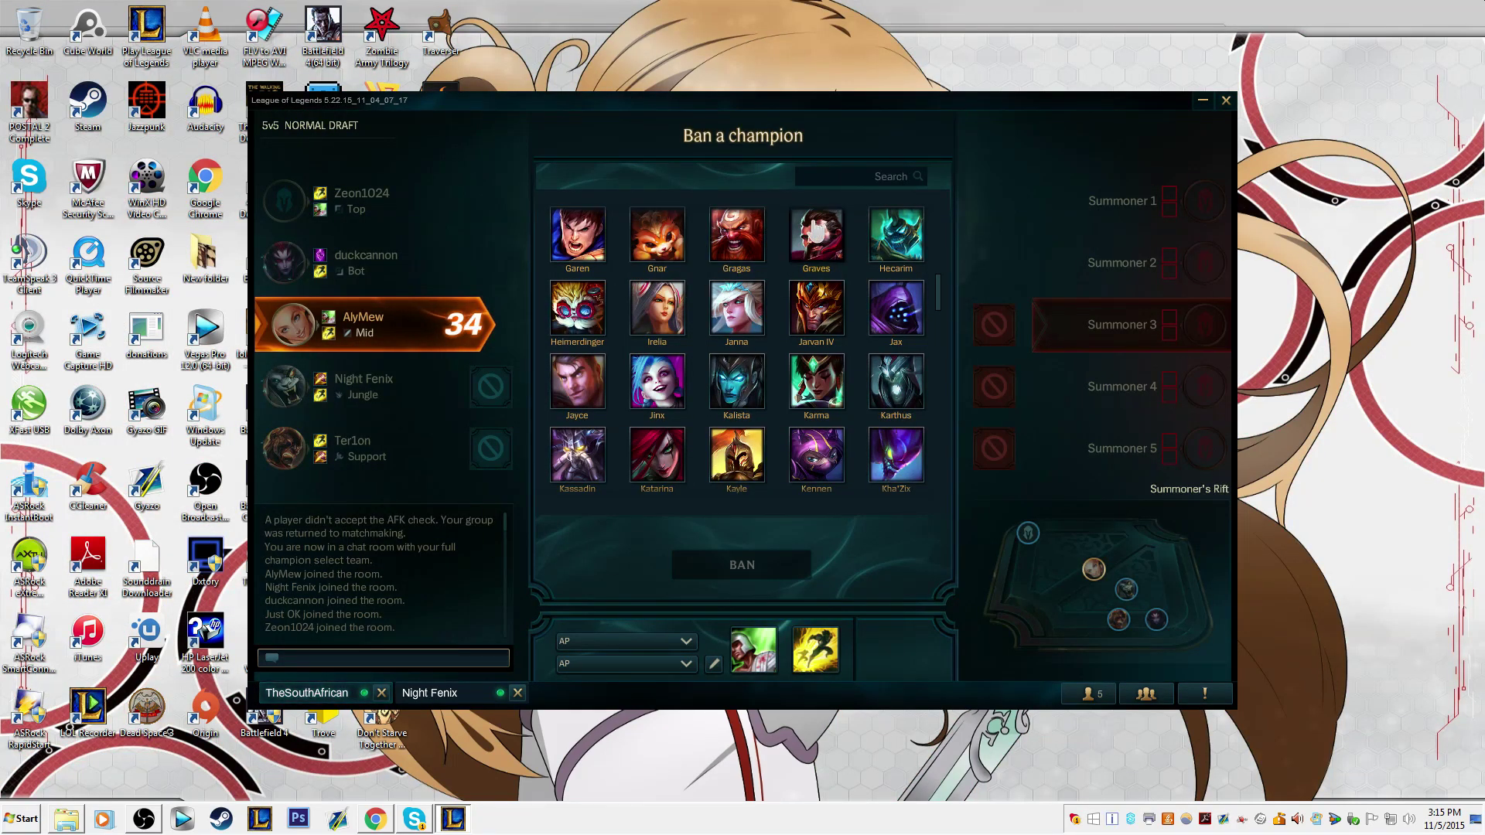
Ban Graves, then lock in Lux as the champion.
{"action": "left_click", "coordinate": [816, 234]}
{"action": "left_click", "coordinate": [793, 565]}
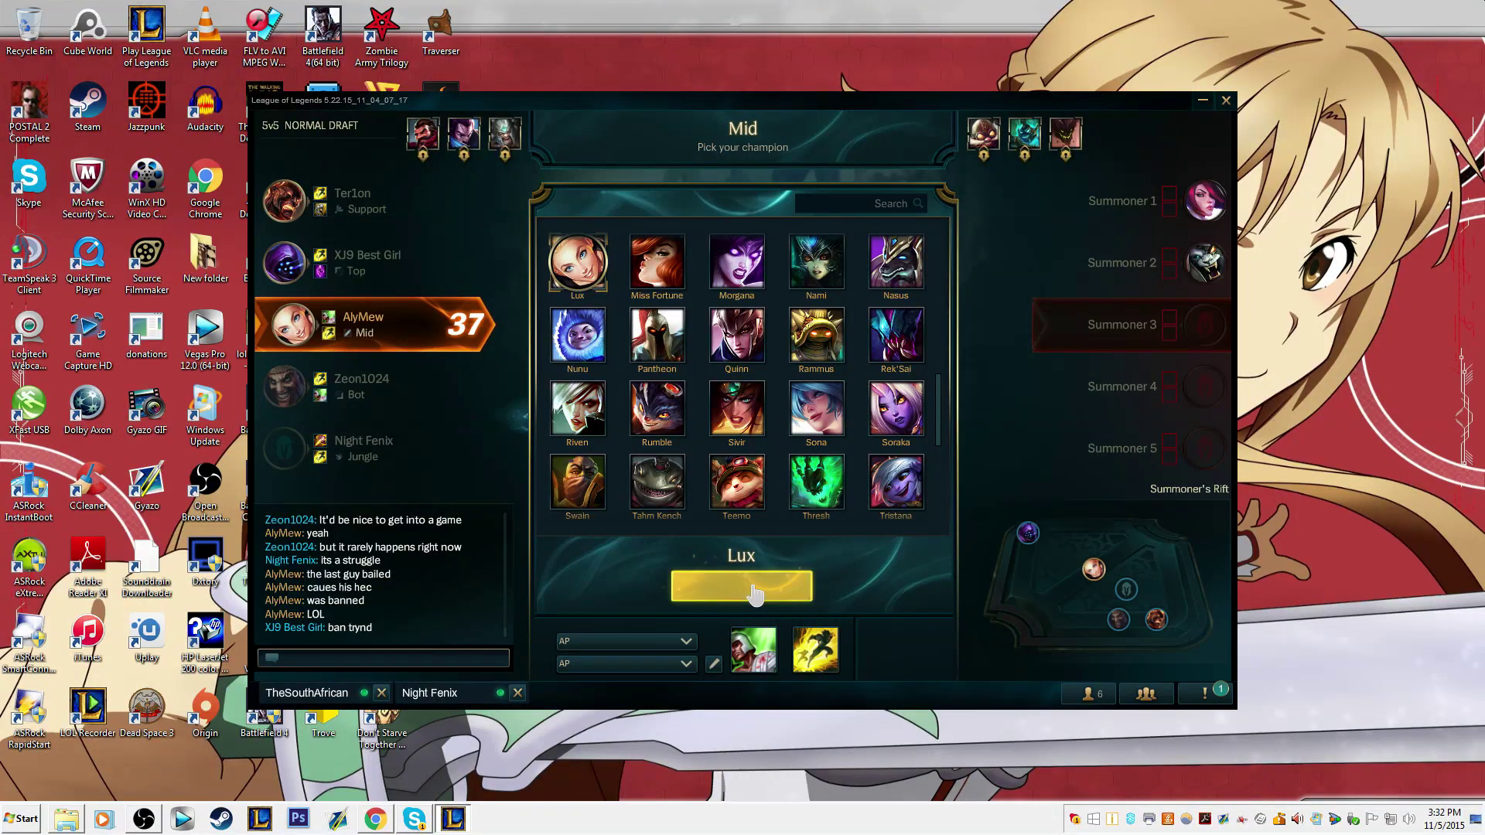
{"action": "left_click", "coordinate": [754, 591]}
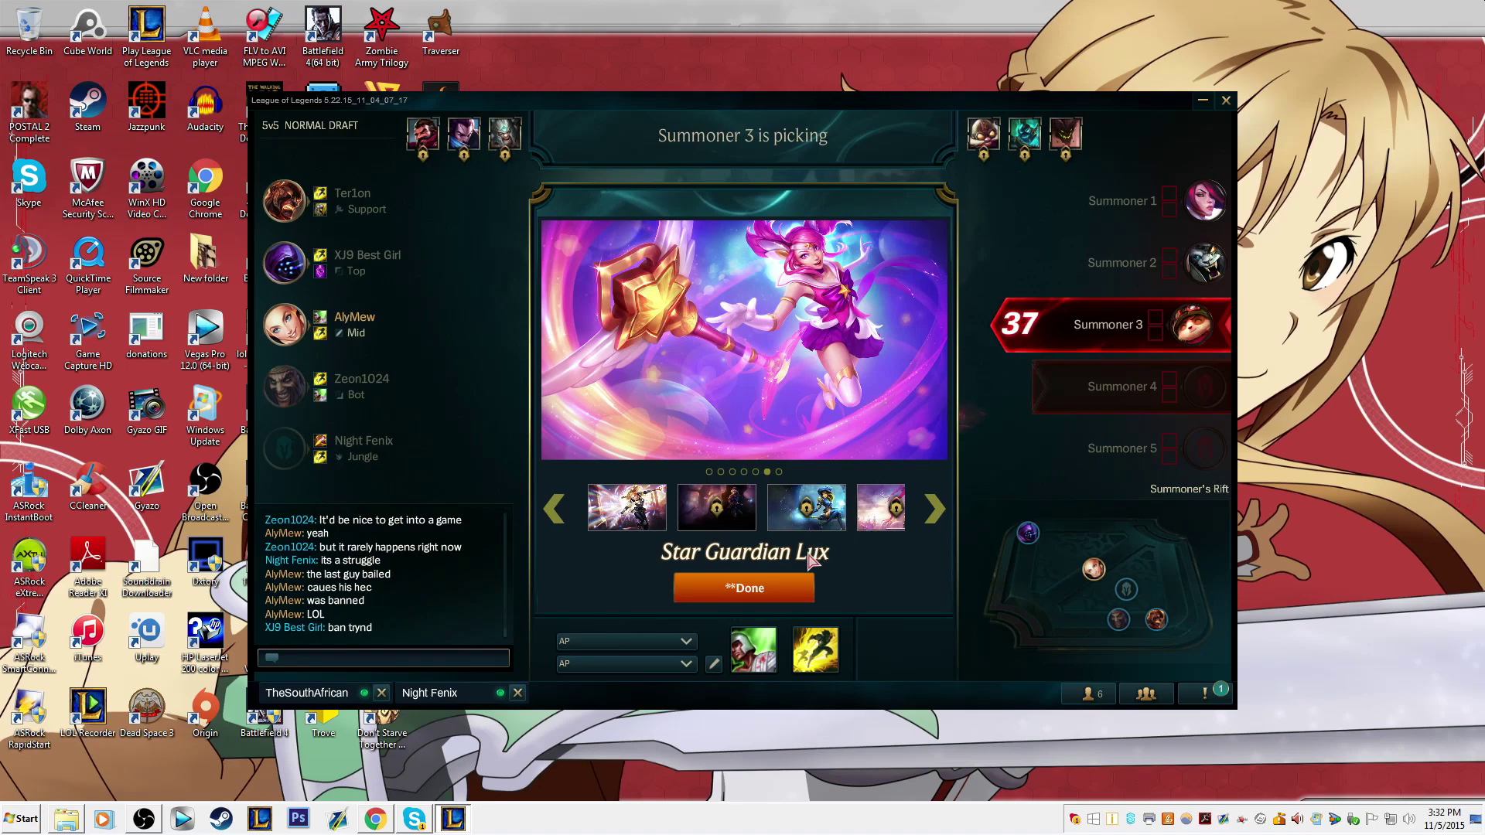
Confirm the Star Guardian Lux skin and wait through the loading screen.
{"action": "left_click", "coordinate": [781, 589]}
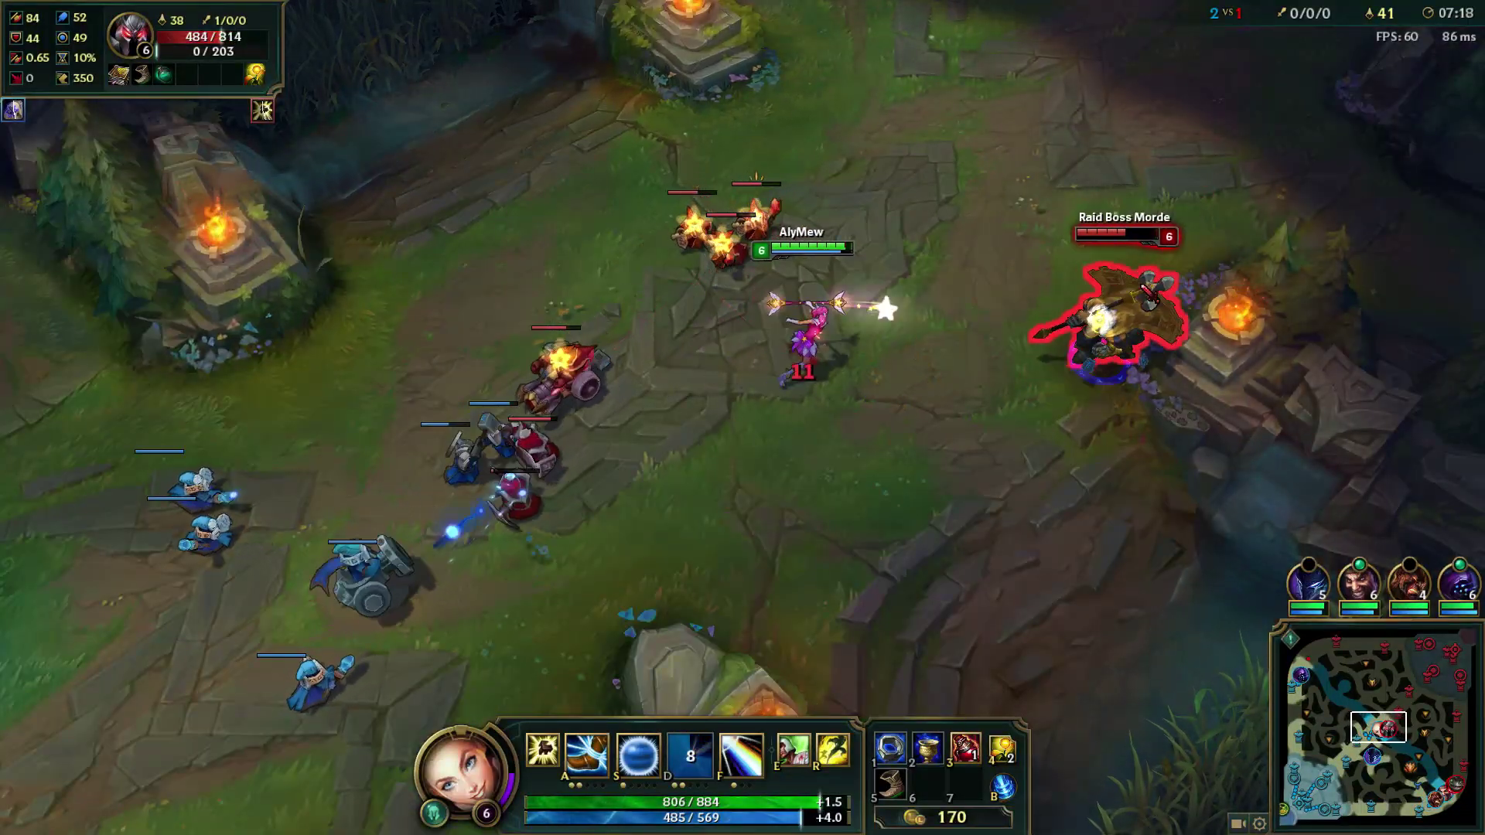
Fire Final Spark twice at Raid Boss Morde for the kill, then reposition.
{"action": "right_click", "coordinate": [798, 488]}
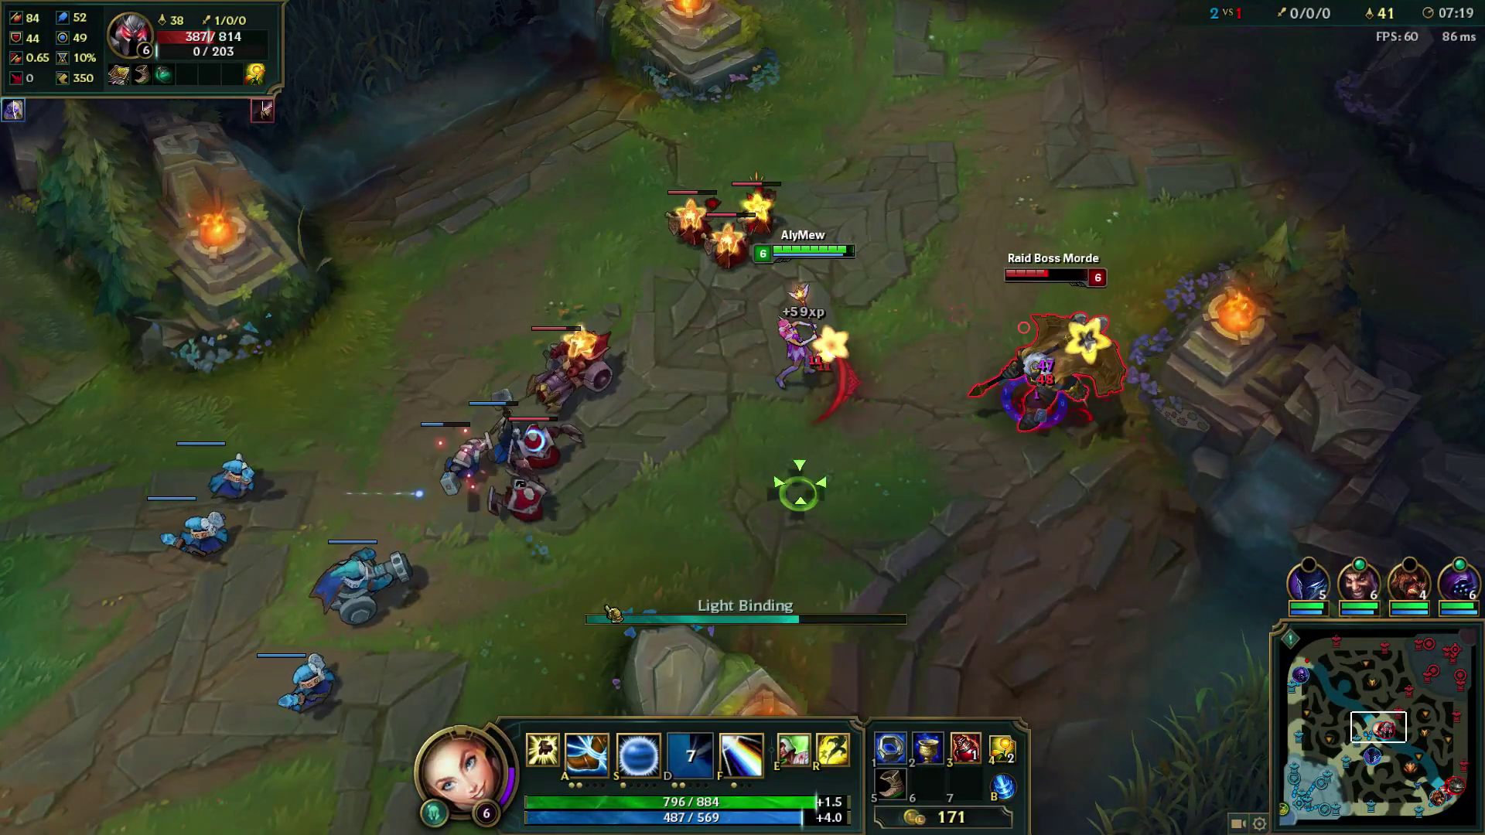
{"action": "key", "text": "r"}
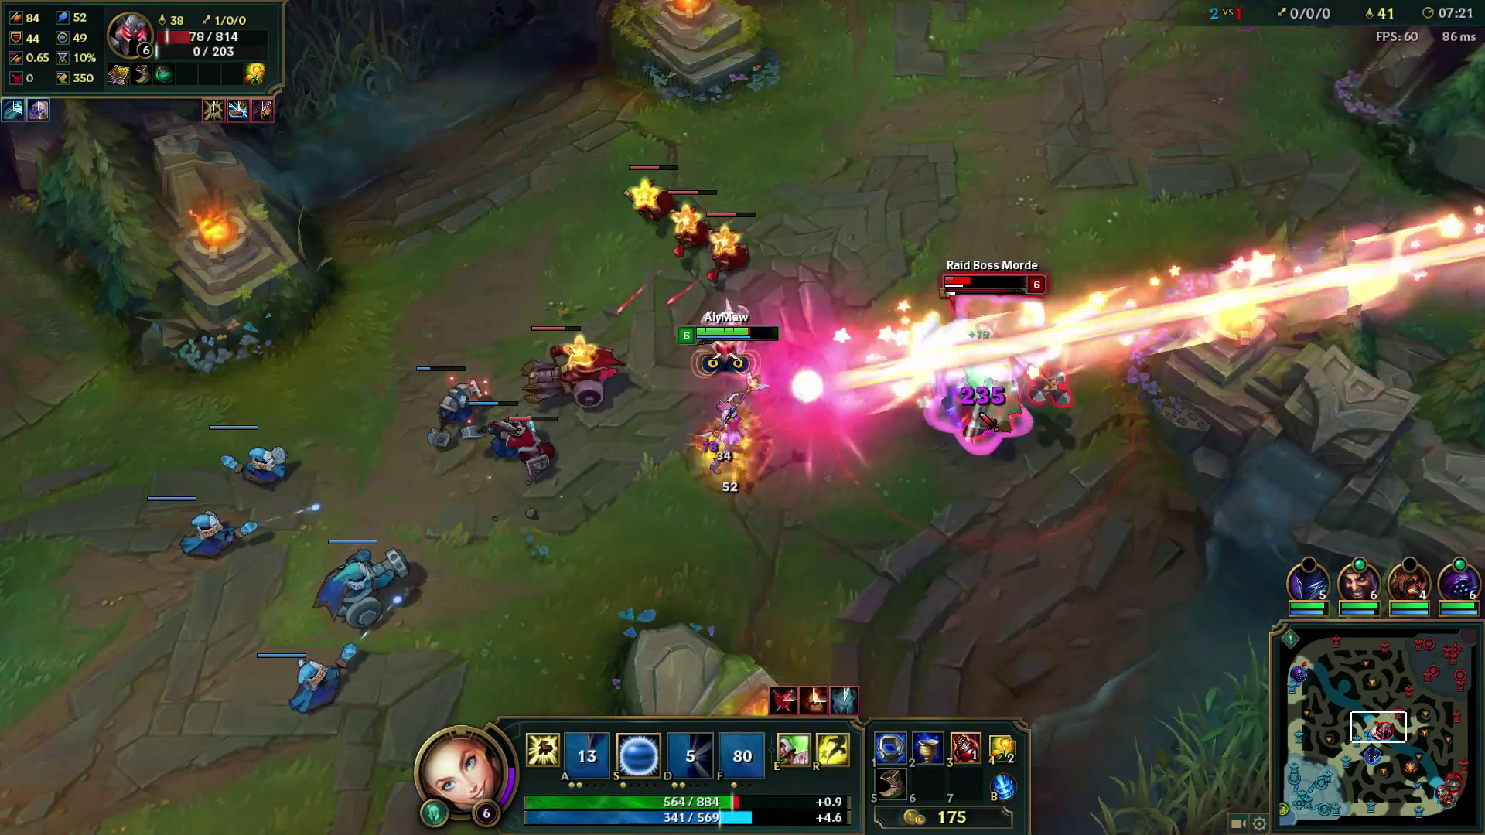
{"action": "right_click", "coordinate": [245, 598]}
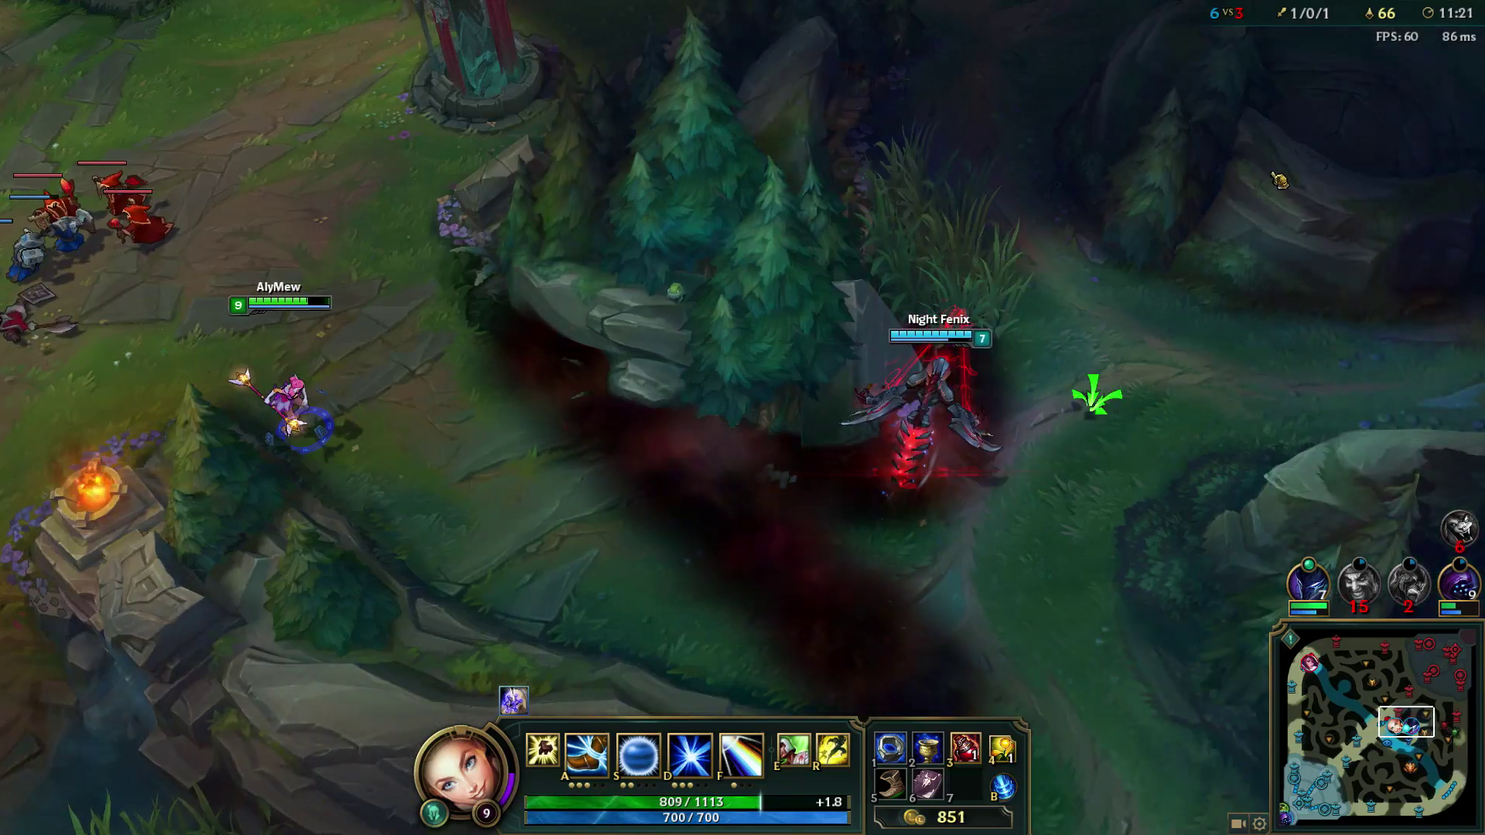
{"action": "key", "text": "r"}
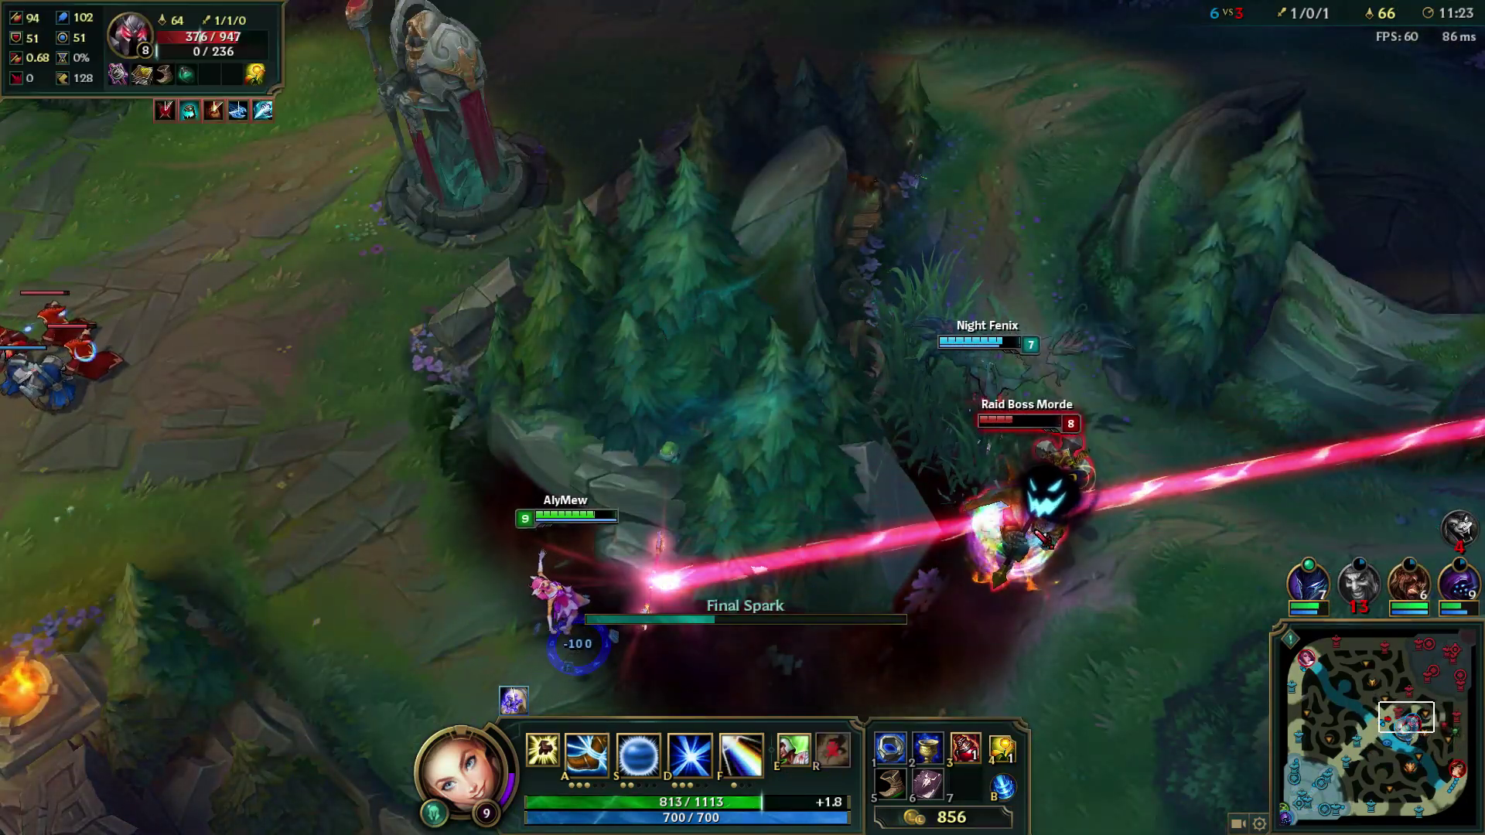
{"action": "right_click", "coordinate": [994, 531]}
{"action": "right_click", "coordinate": [414, 425]}
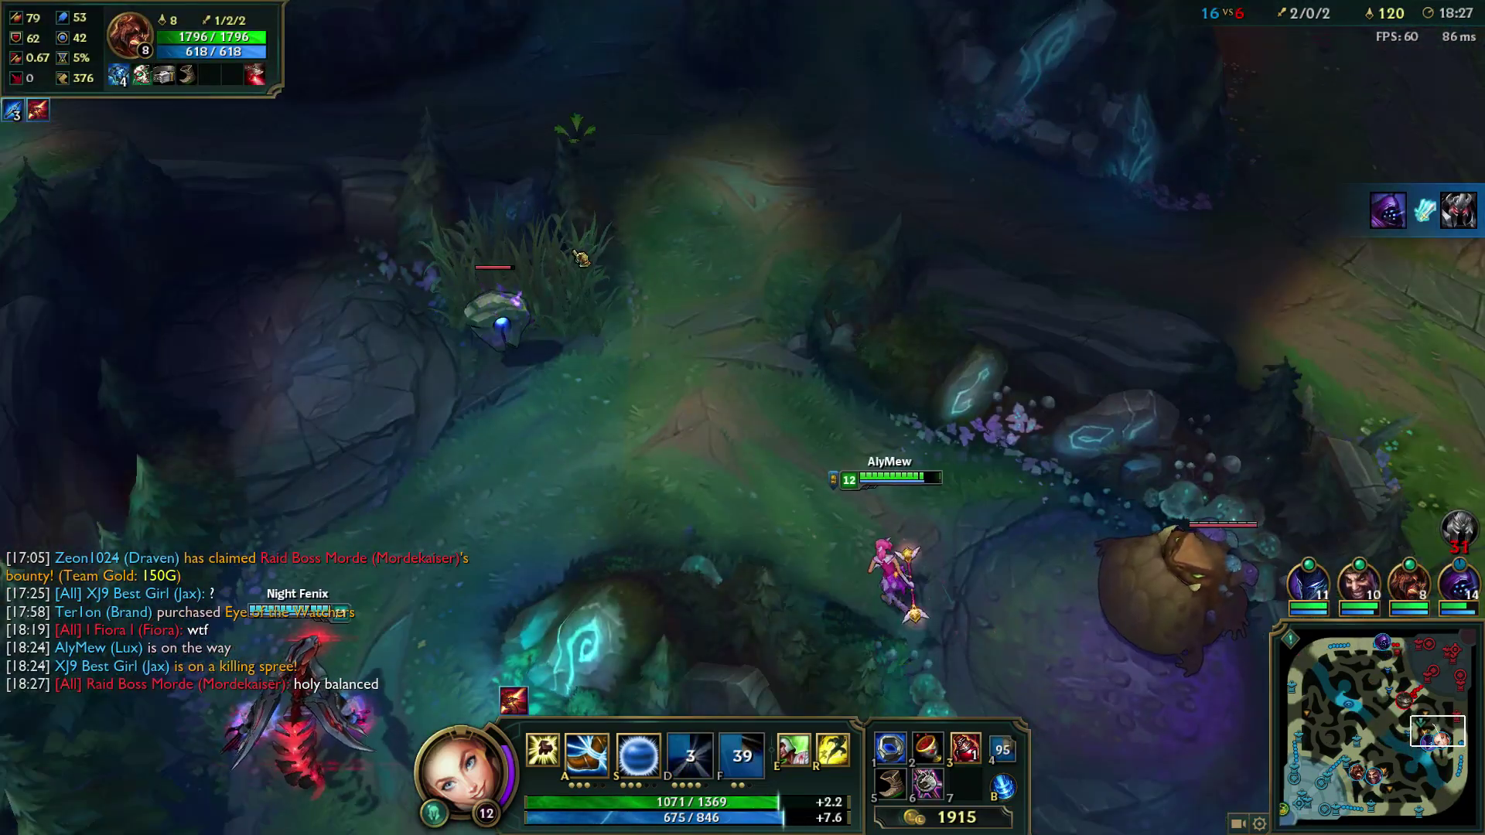
Take down Brand with binding, slowing orb and shield, then rank up the binding.
{"action": "right_click", "coordinate": [615, 229]}
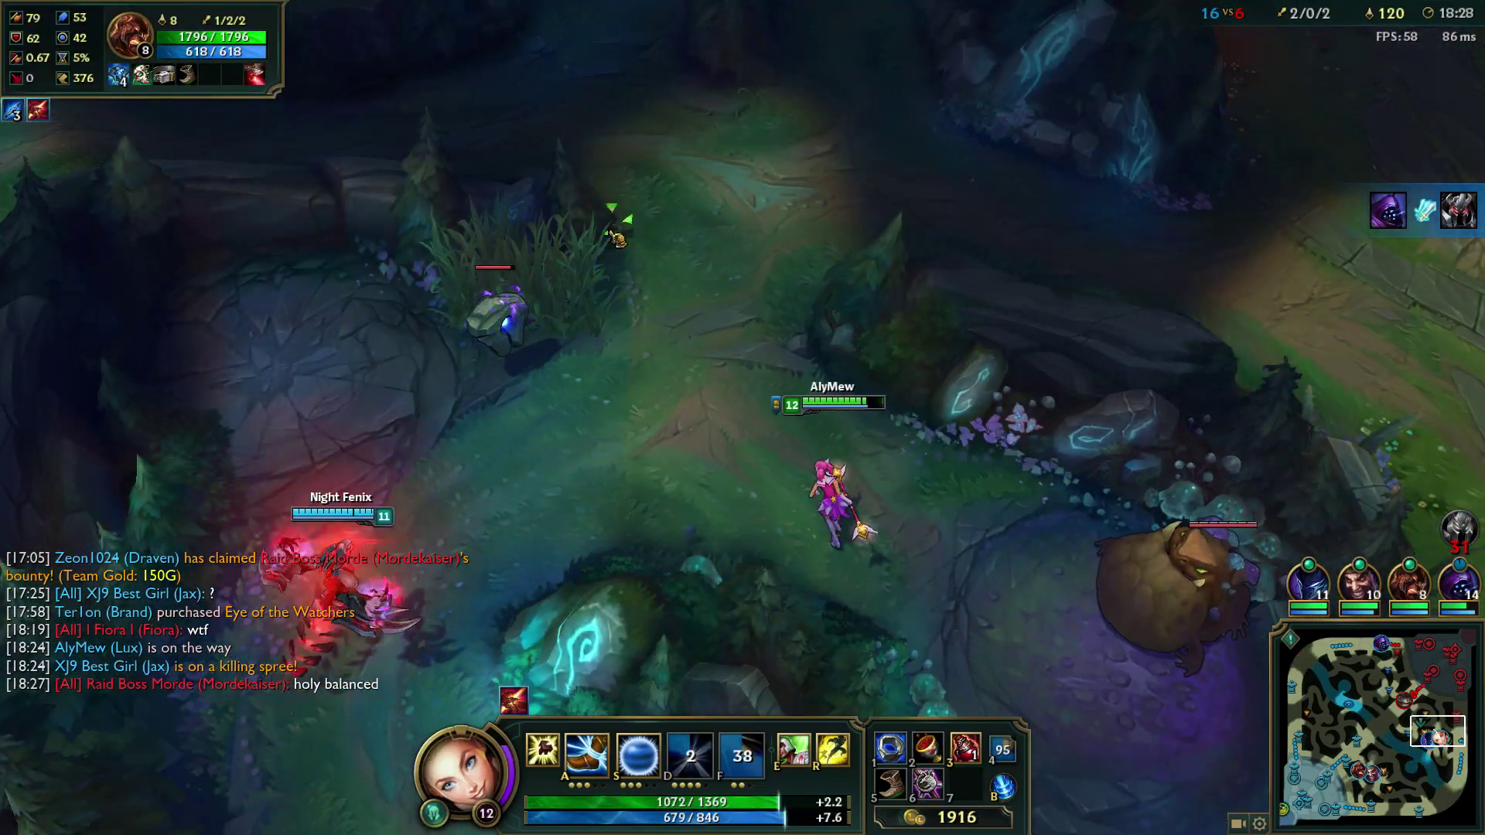
{"action": "key", "text": "q"}
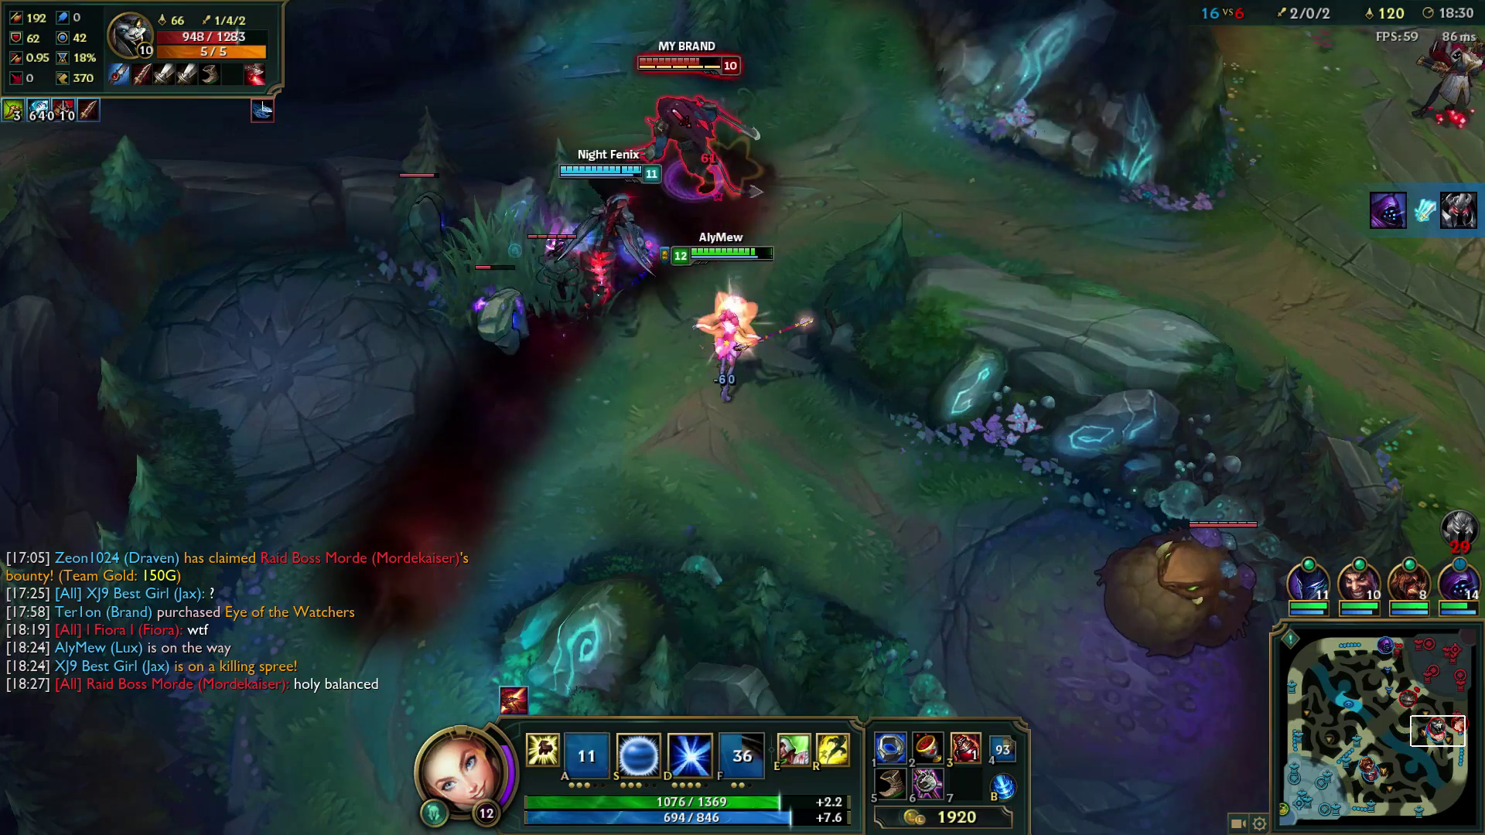
{"action": "key", "text": "e"}
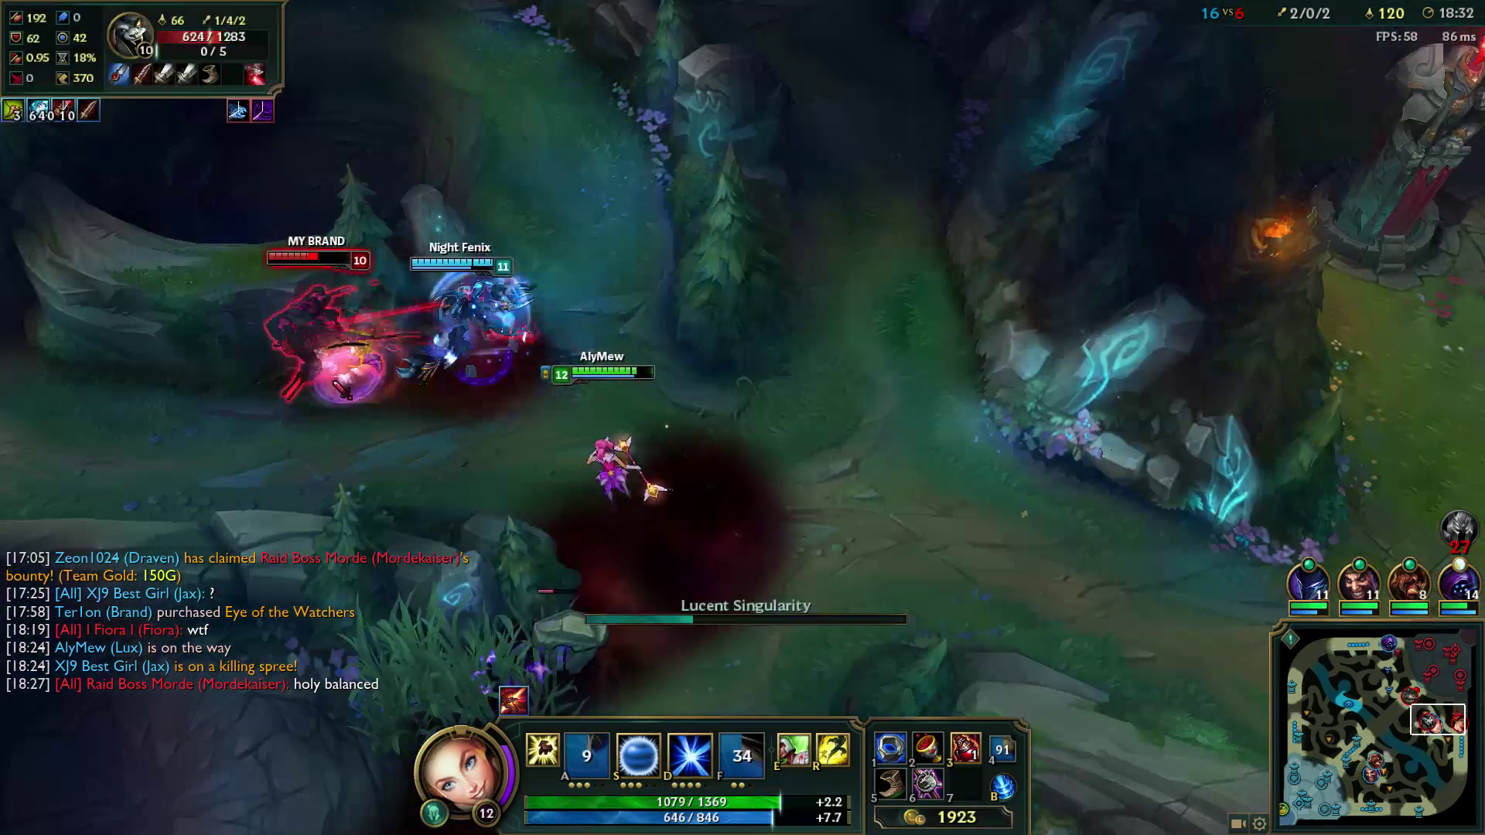
{"action": "key", "text": "w"}
{"action": "right_click", "coordinate": [168, 397]}
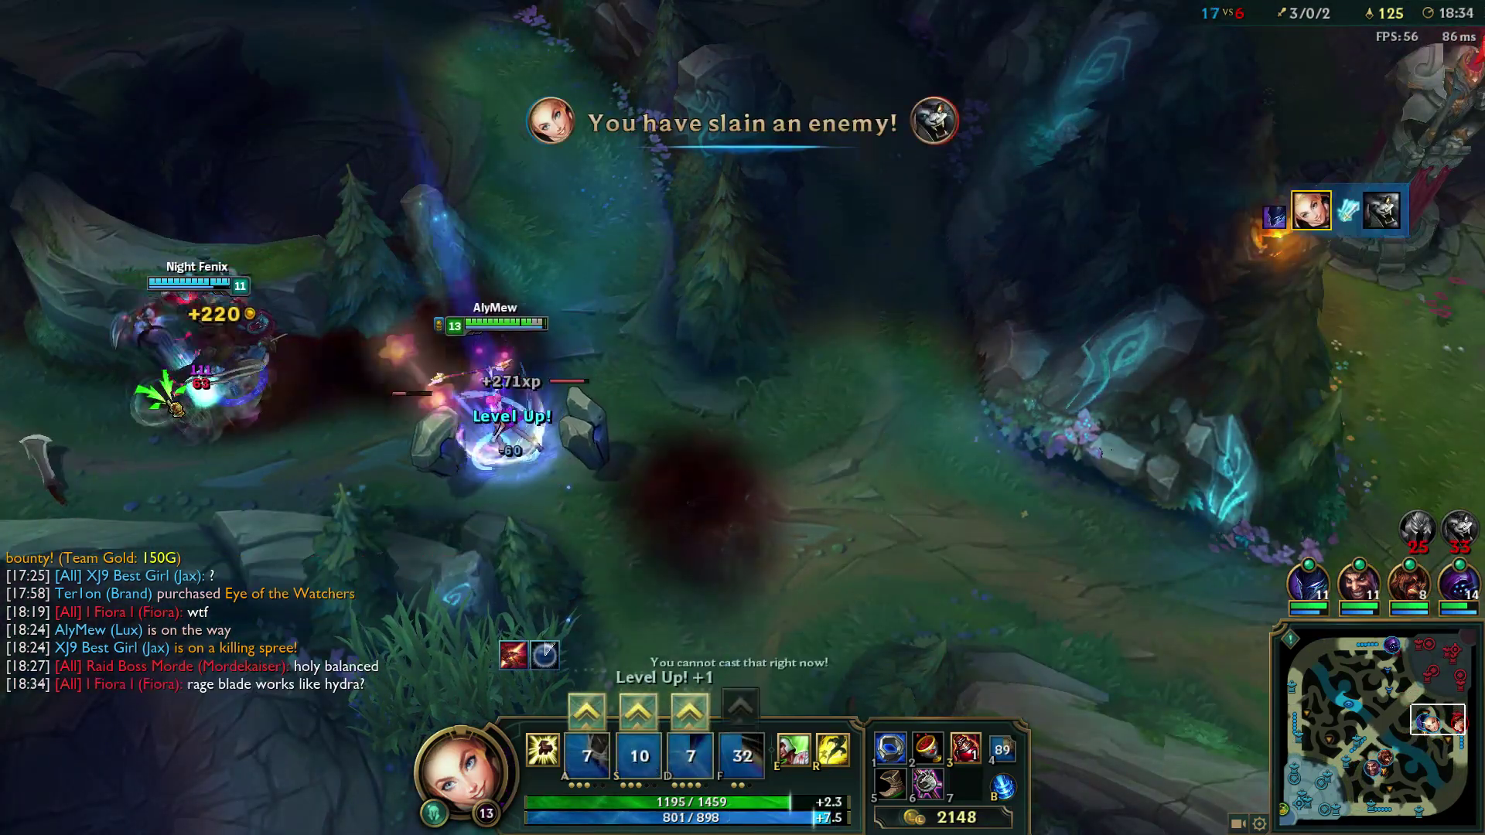
{"action": "right_click", "coordinate": [731, 596]}
{"action": "right_click", "coordinate": [820, 606]}
{"action": "left_click", "coordinate": [586, 710]}
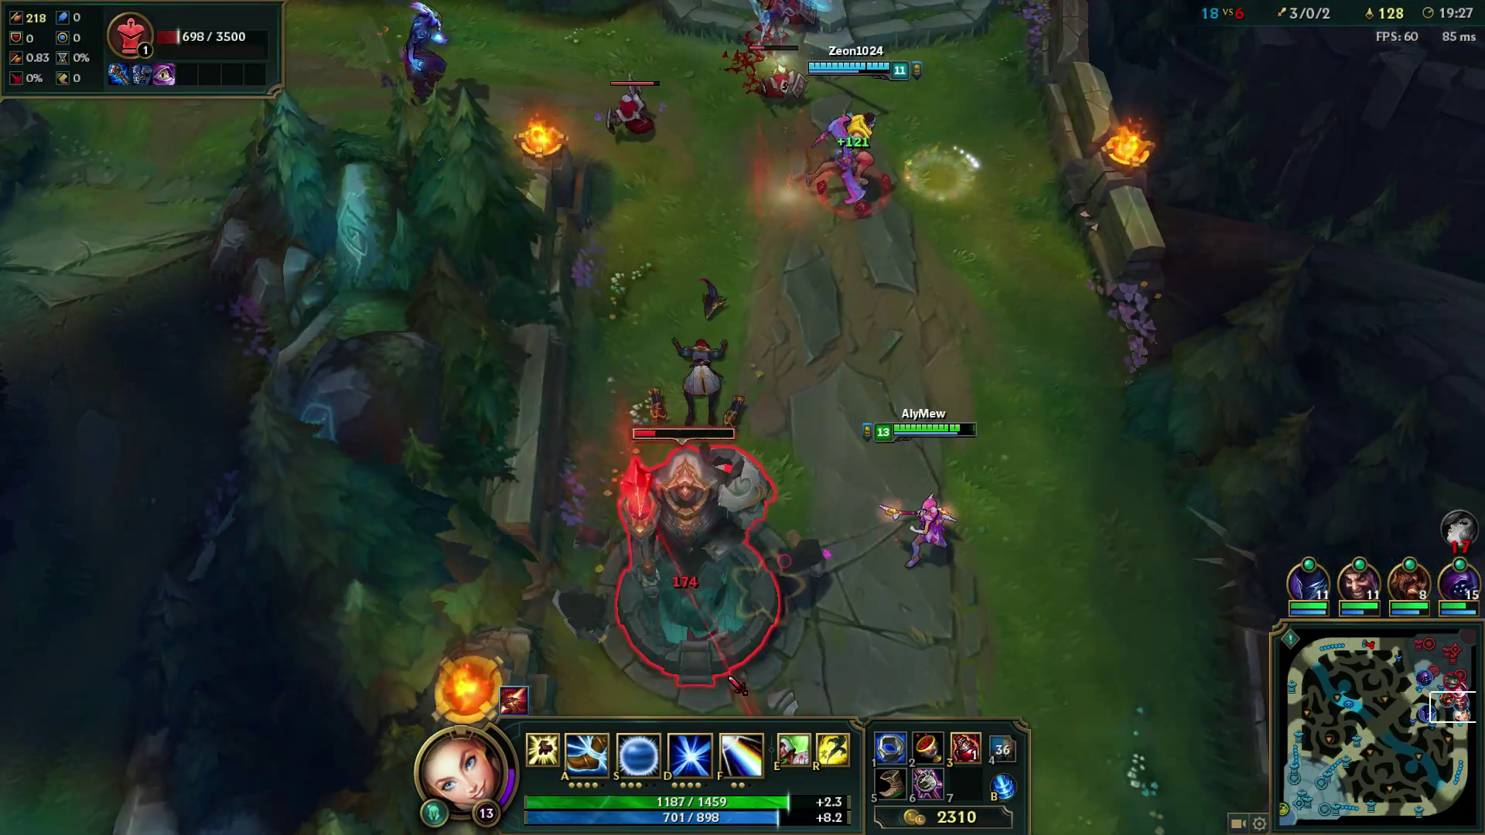
Walk Lux down the lane past the enemy inner turret, casting a shield.
{"action": "right_click", "coordinate": [729, 663]}
{"action": "right_click", "coordinate": [819, 397]}
{"action": "right_click", "coordinate": [1030, 434]}
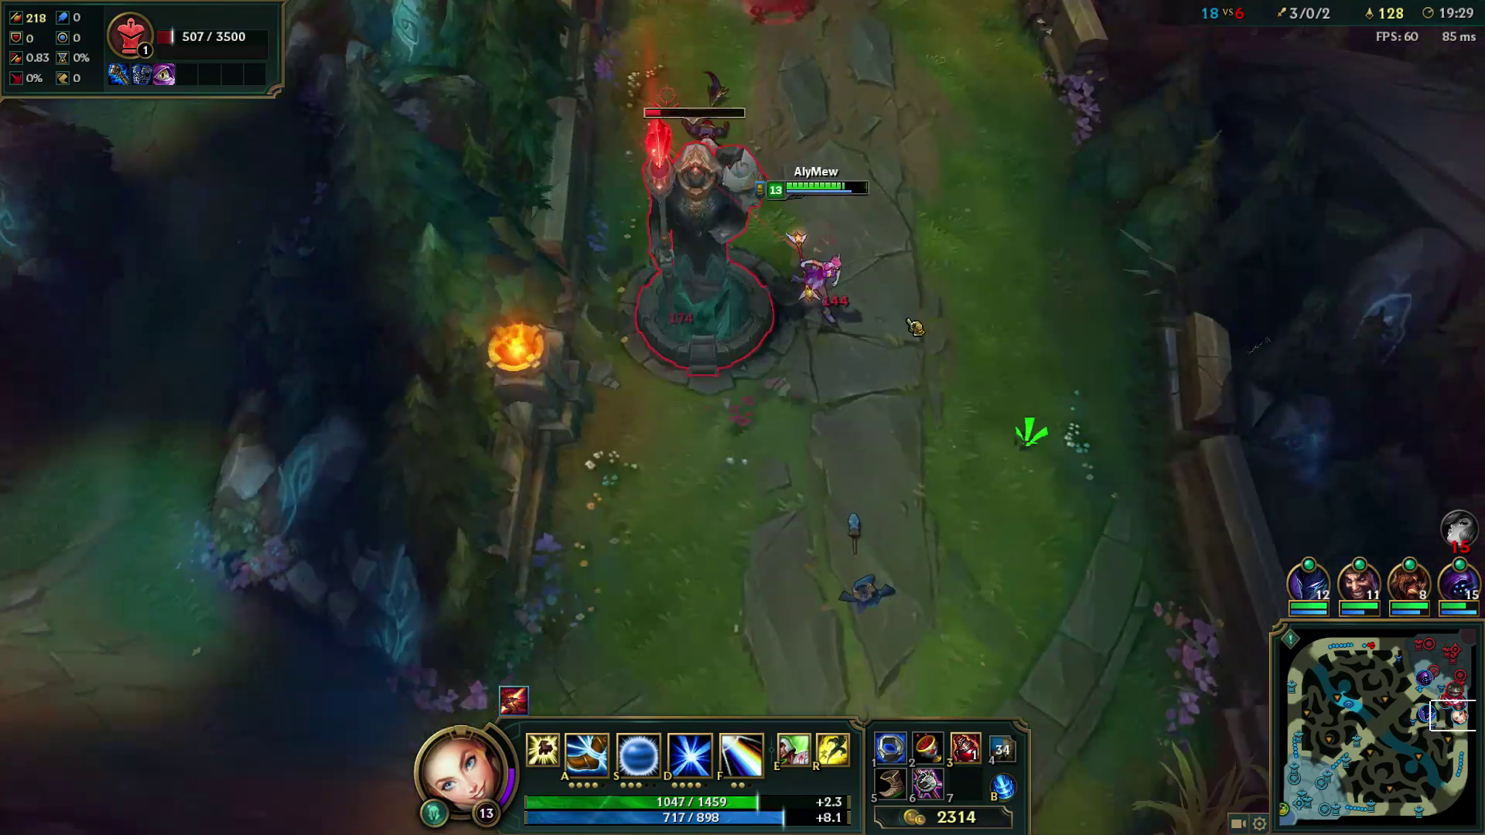
{"action": "right_click", "coordinate": [819, 491]}
{"action": "key", "text": "s"}
{"action": "right_click", "coordinate": [706, 597]}
Ping and attack the enemy inner turret, healing Lux until it falls.
{"action": "left_click", "coordinate": [653, 87], "text": "alt"}
{"action": "right_click", "coordinate": [624, 645]}
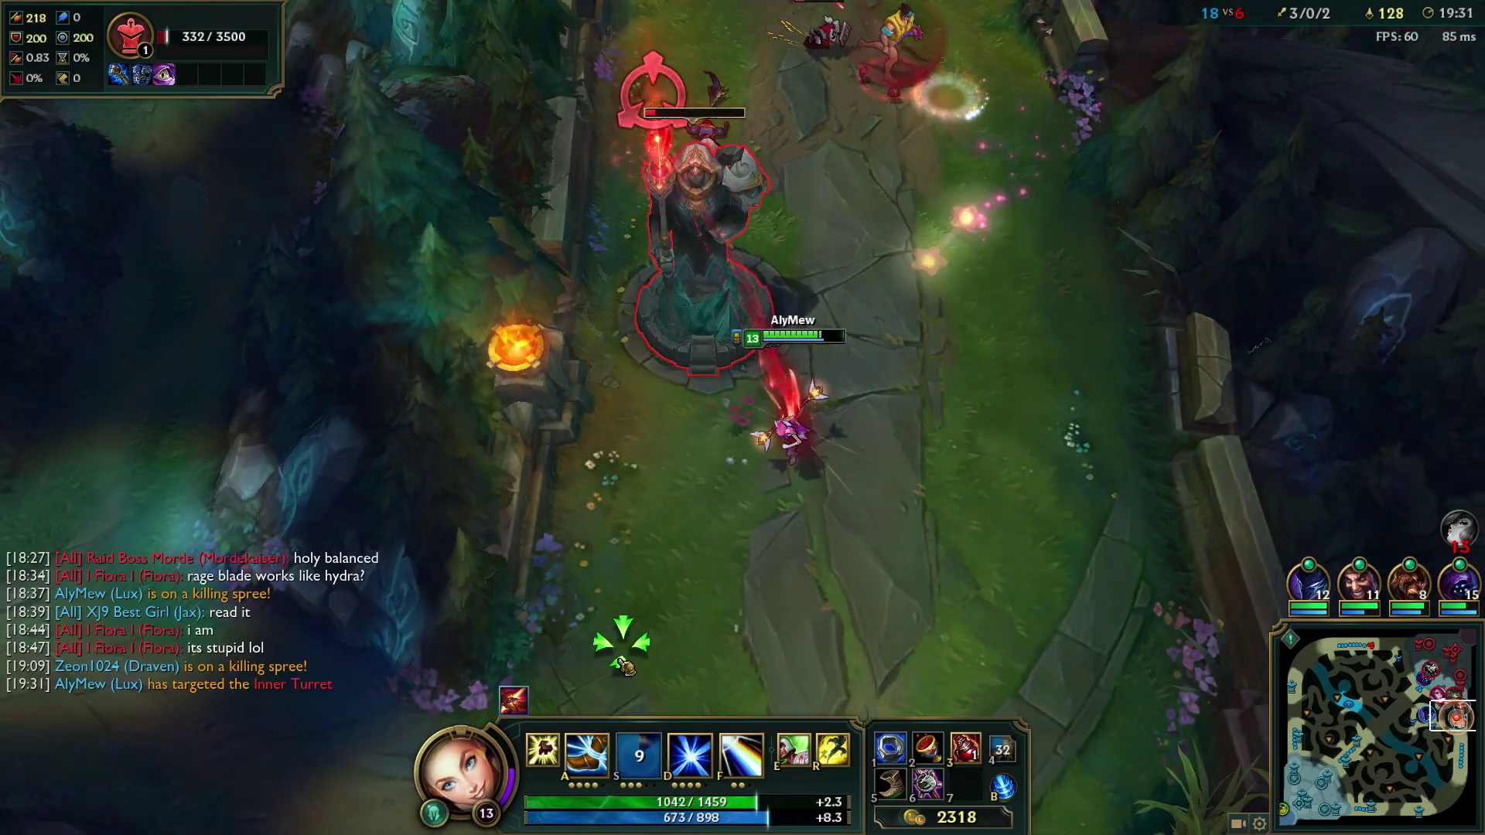
{"action": "right_click", "coordinate": [714, 311]}
{"action": "key", "text": "s"}
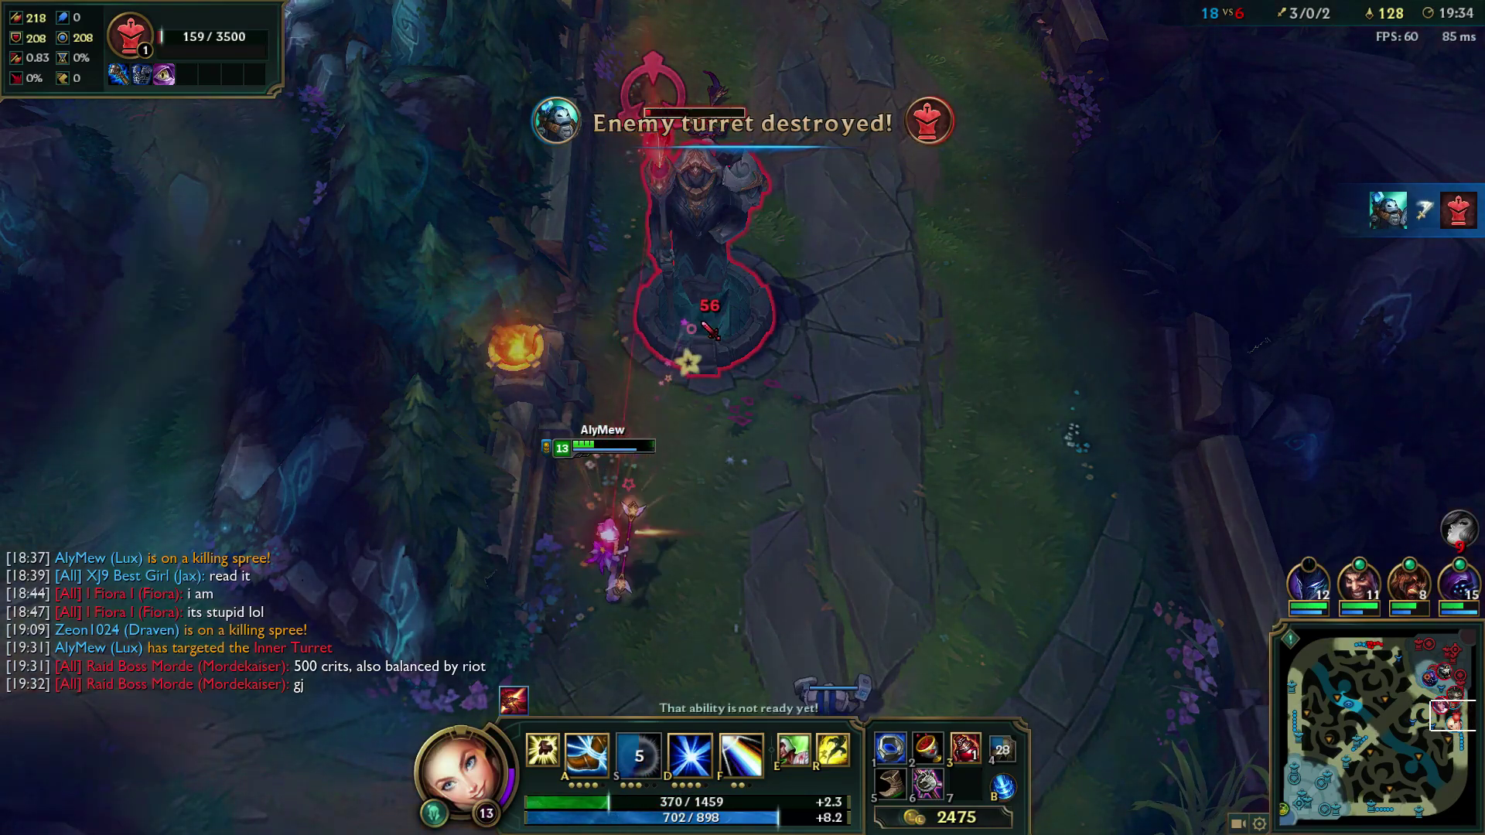
{"action": "key", "text": "e"}
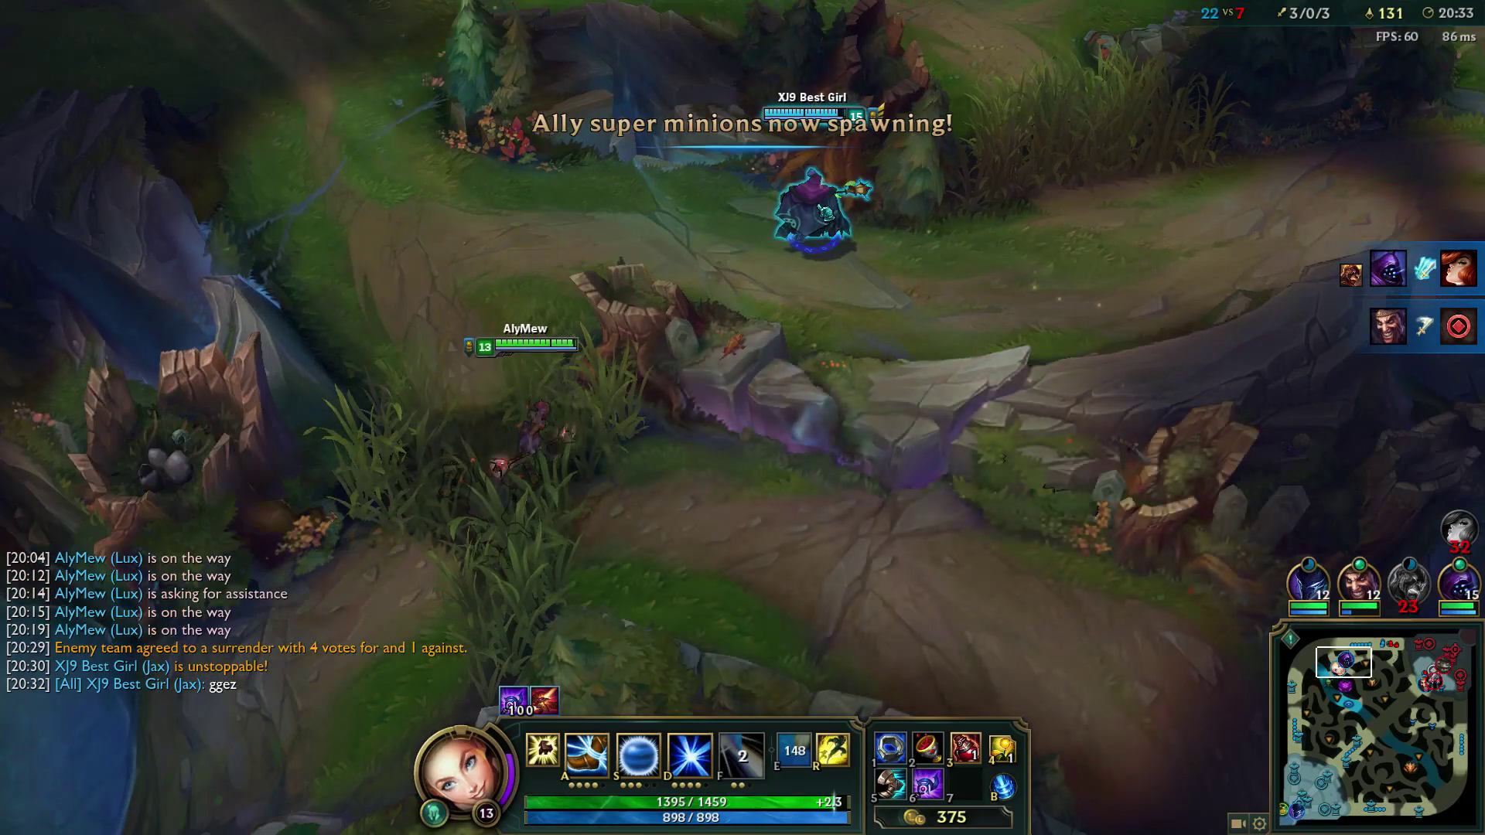
{"action": "key", "text": "space"}
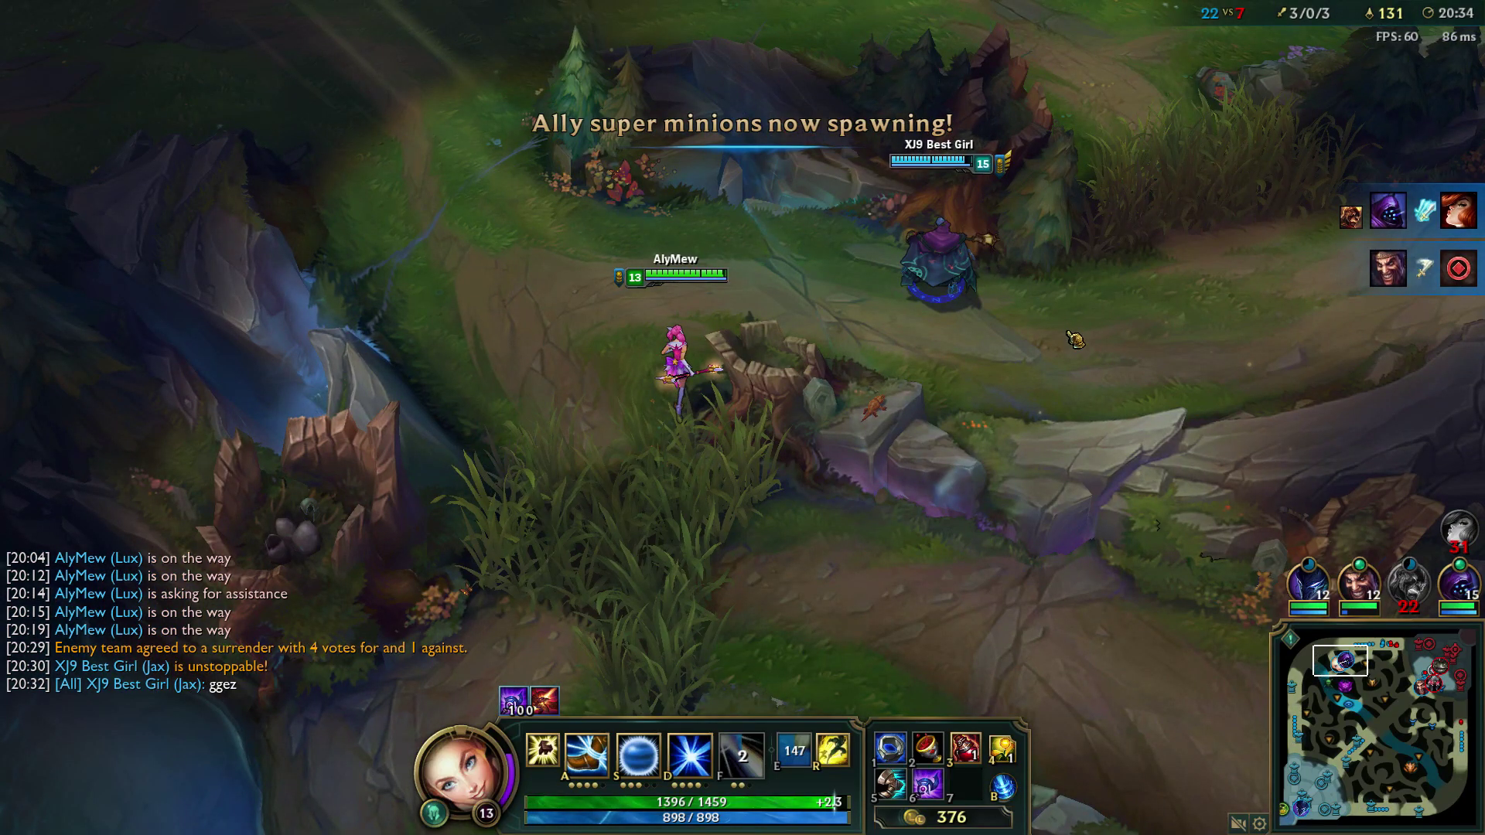